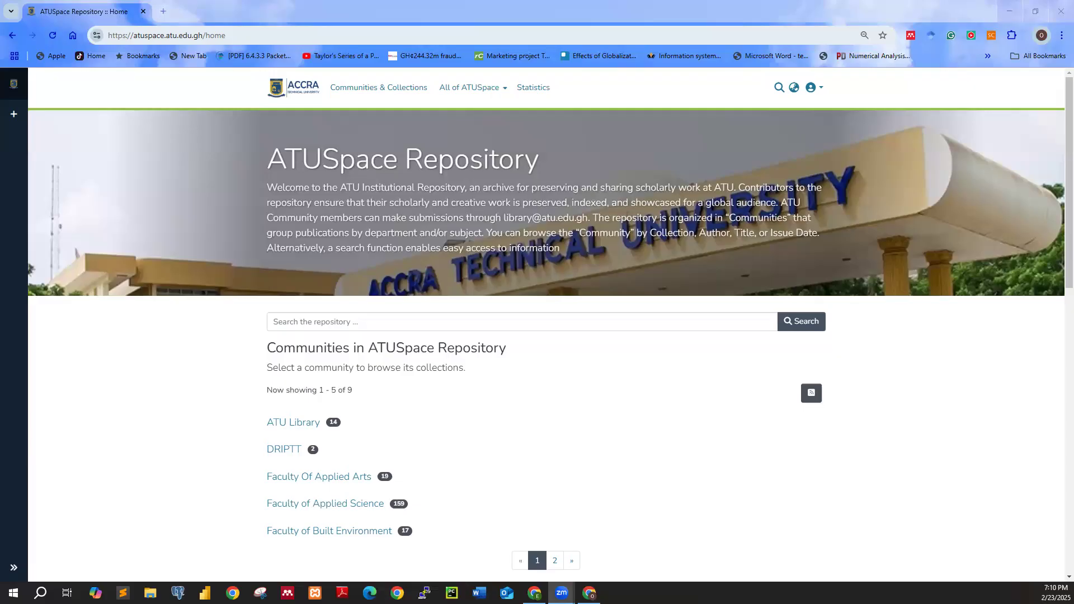
click(821, 91)
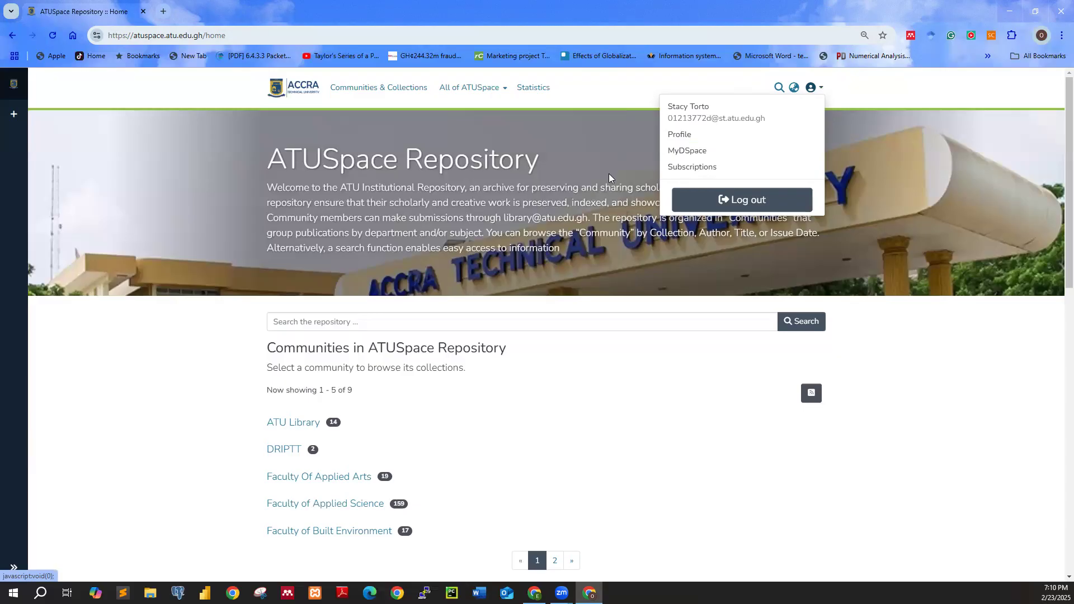
click(603, 98)
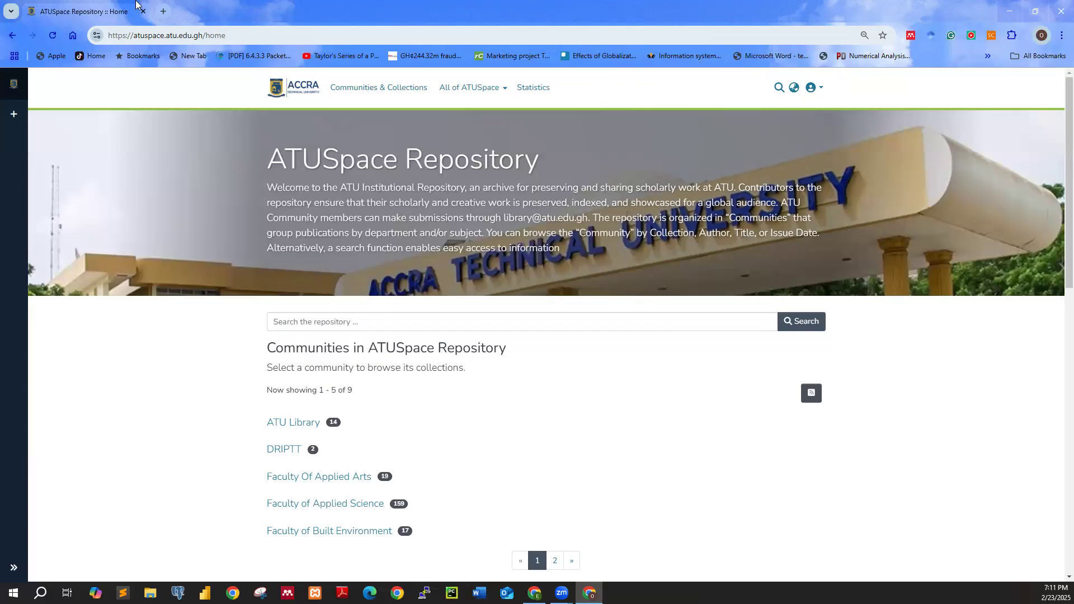
click(21, 116)
- Create a new item from the sidebar's New > Item in the Project Work Submission - HND-2023-2024 collection
mouse_move(14, 116)
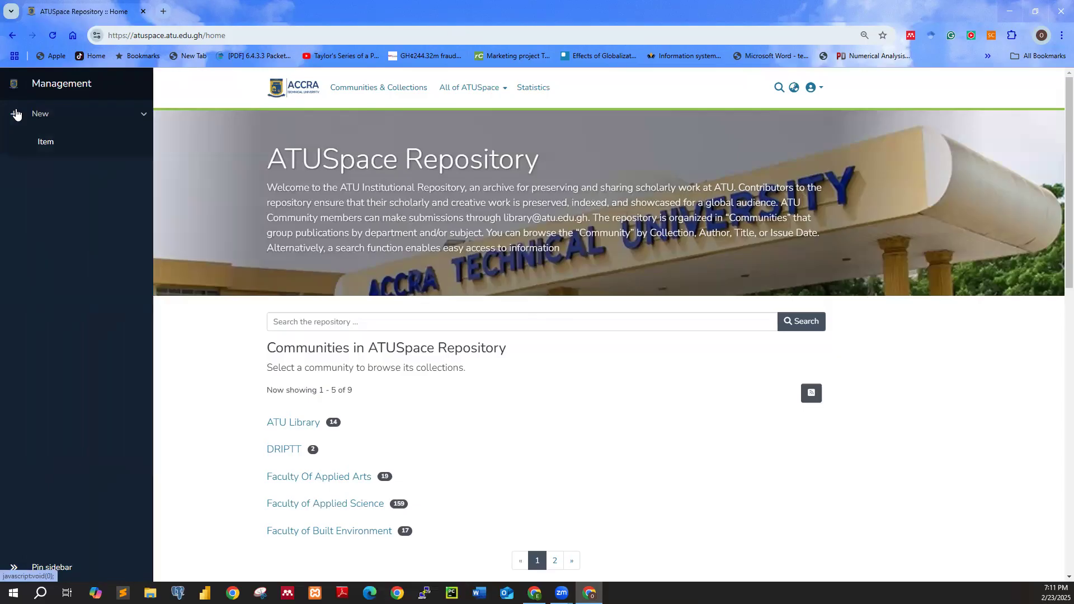
click(47, 142)
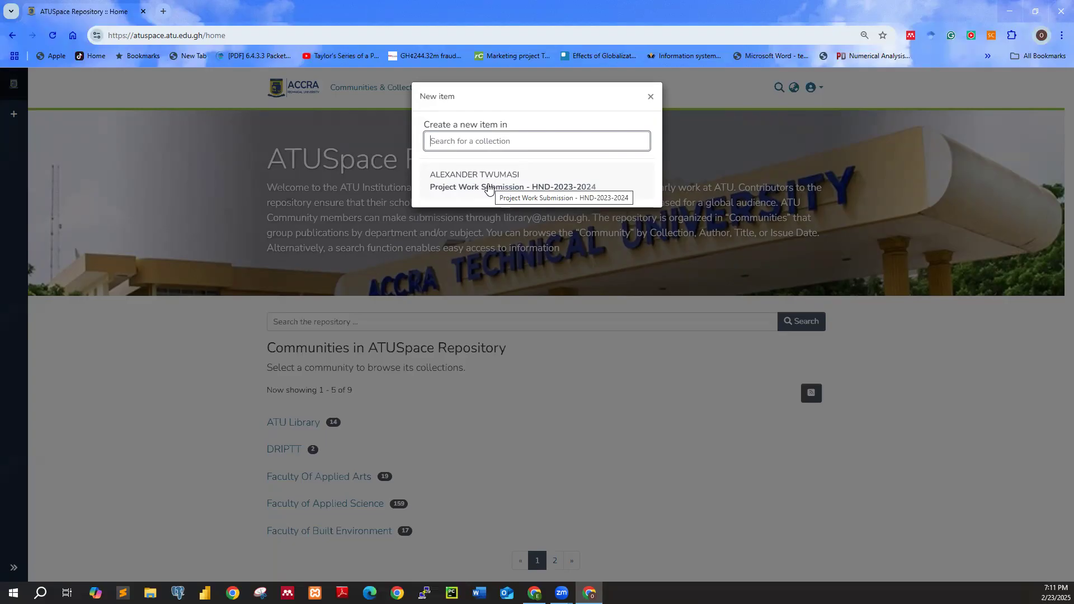
click(487, 187)
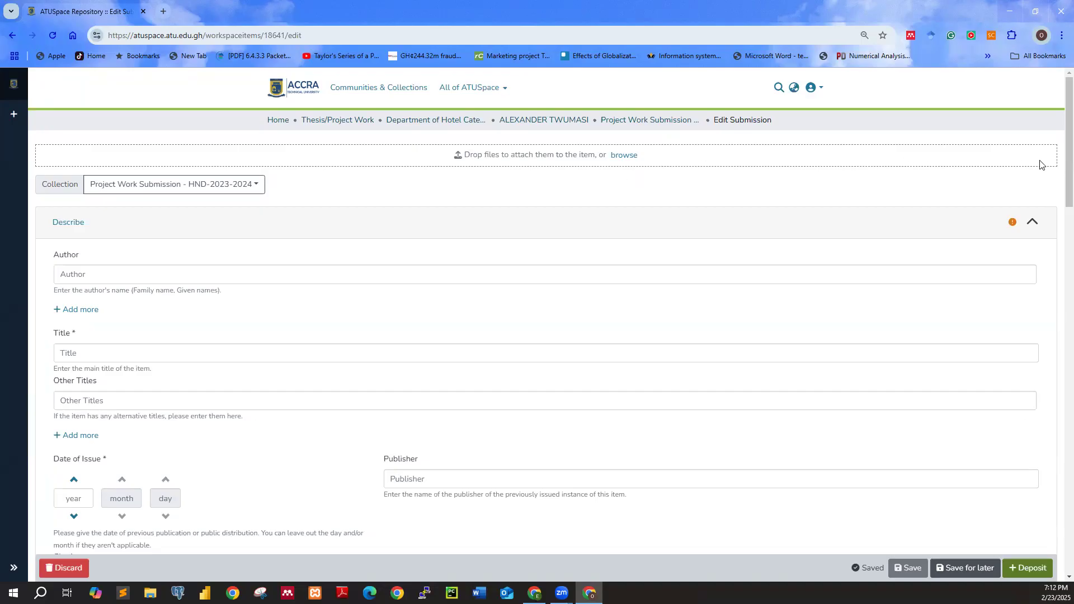
- Scroll through the blank submission form down to the Deposit license, then back to the top
mouse_move(1059, 174)
mouse_down()
mouse_move(1056, 414)
mouse_move(1055, 163)
mouse_up()
drag(1057, 166, 1058, 467)
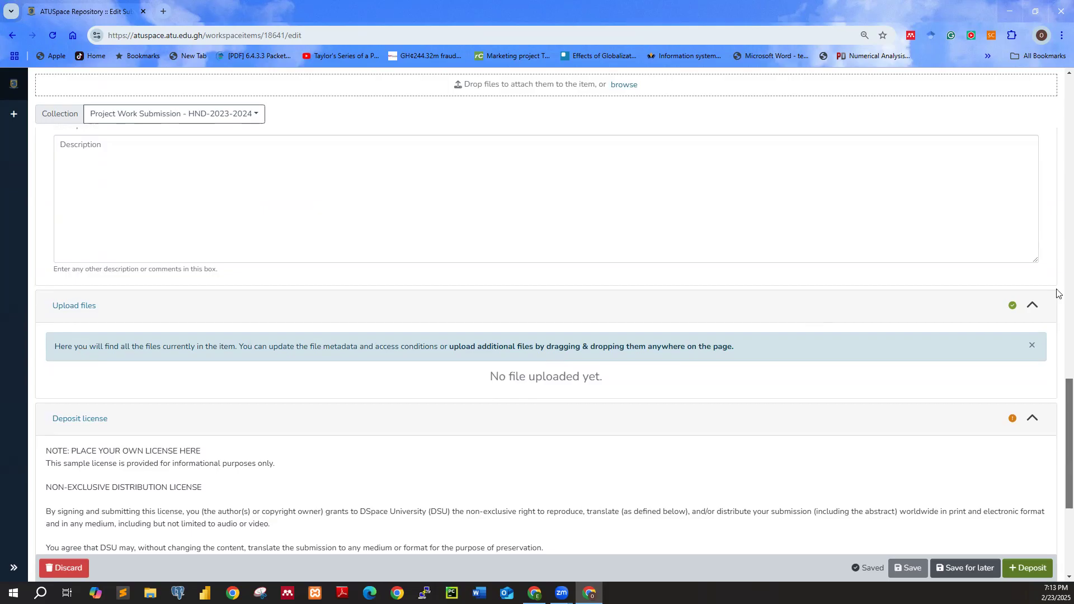
scroll(1059, 295, up, 15)
scroll(1059, 150, up, 3)
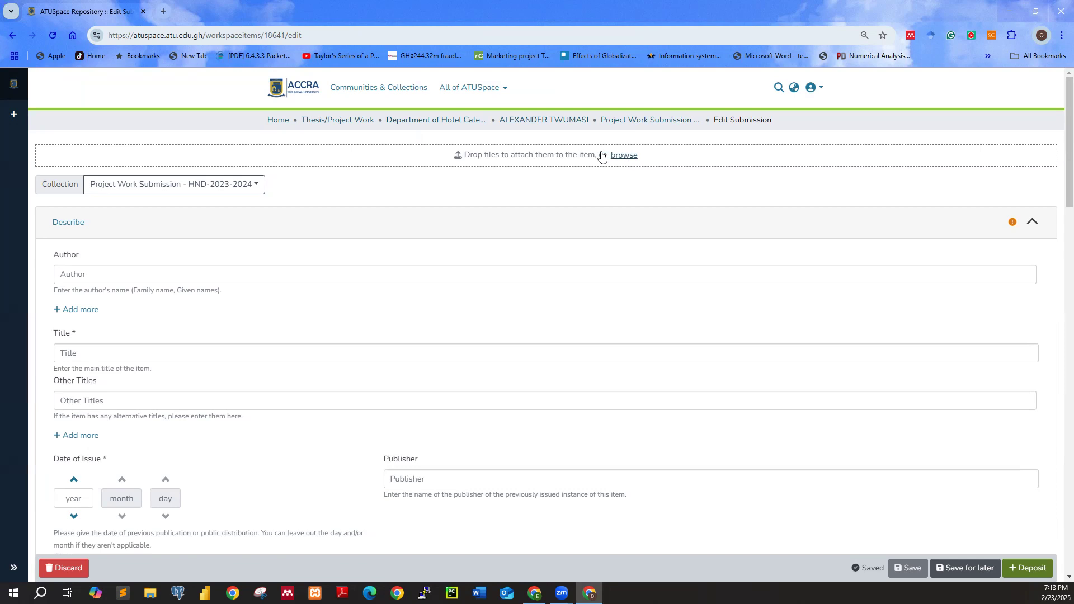
- Dismiss the author name suggestions and add a second, empty Author field with + Add more
click(152, 274)
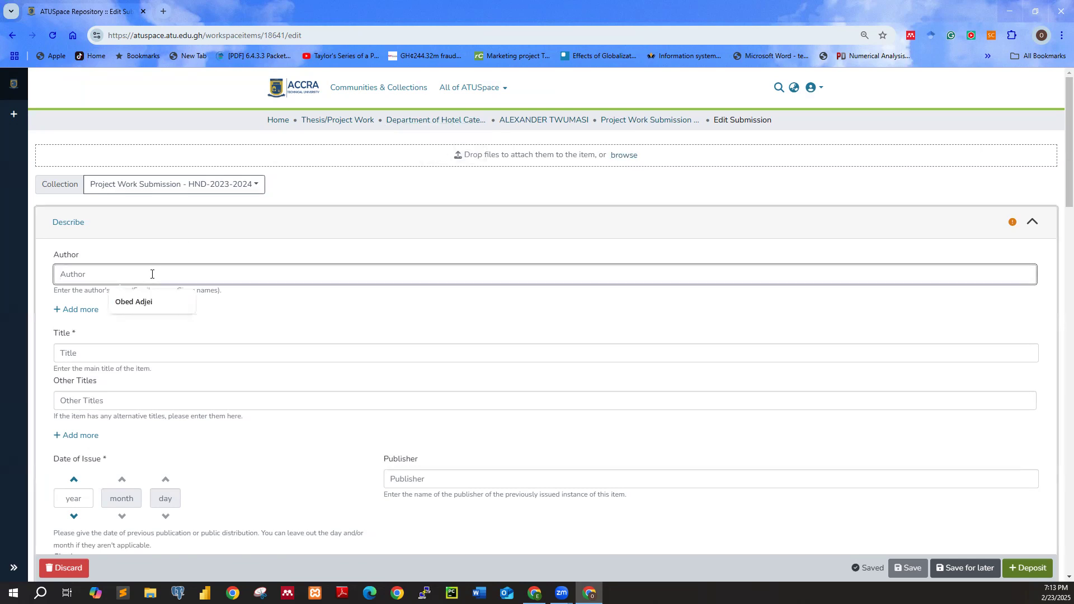
click(225, 253)
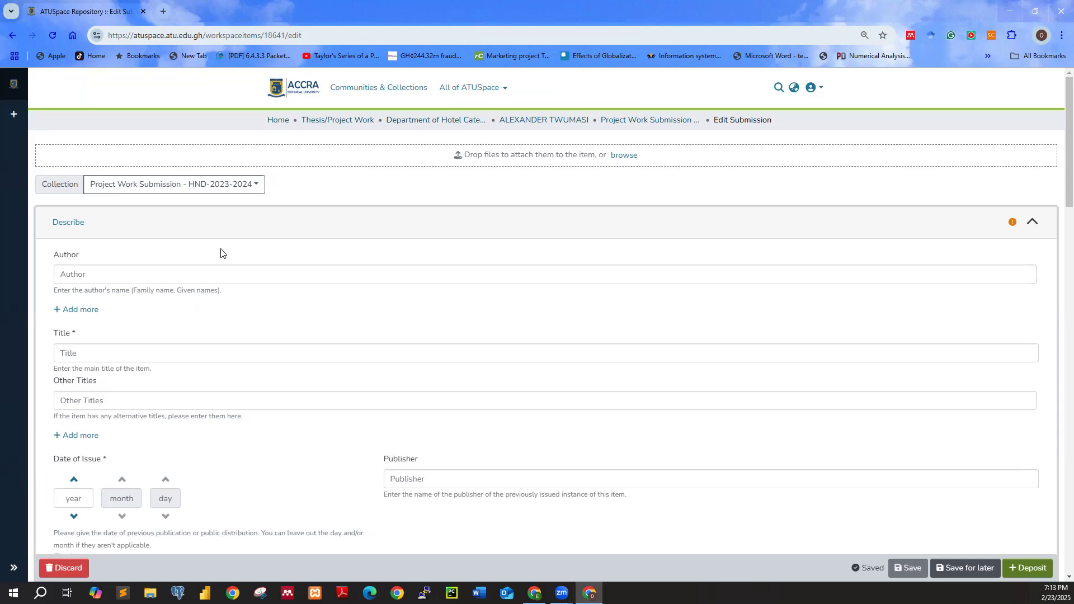
scroll(161, 240, down, 1)
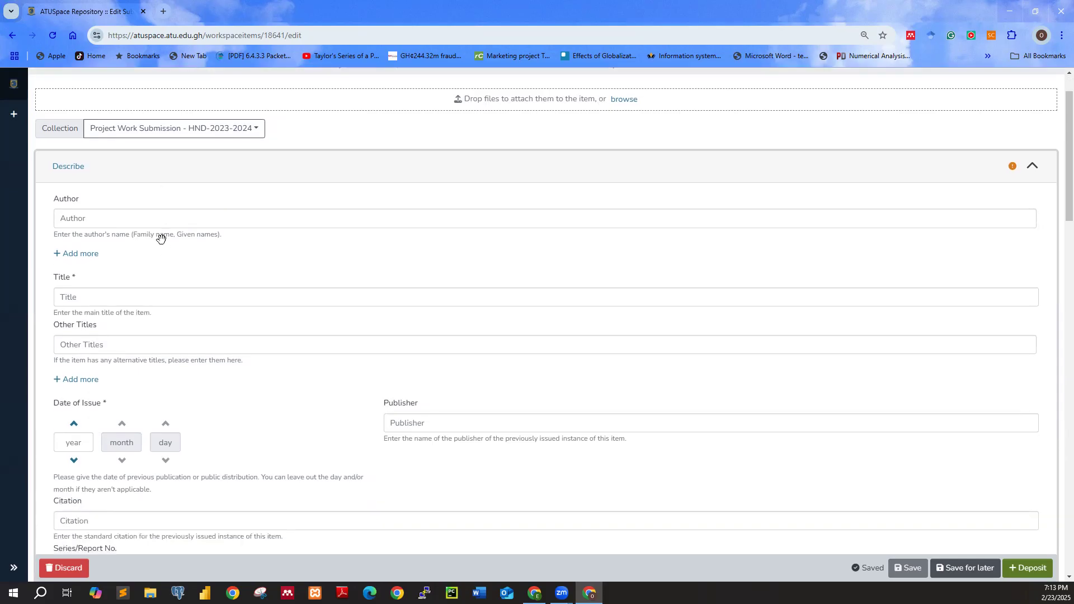
click(77, 219)
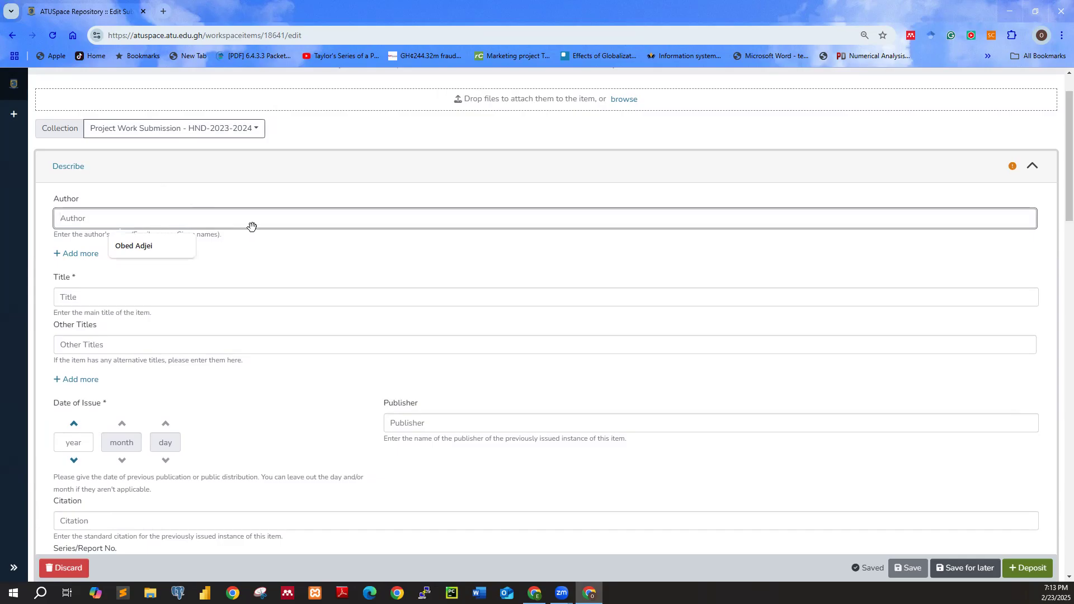
click(172, 196)
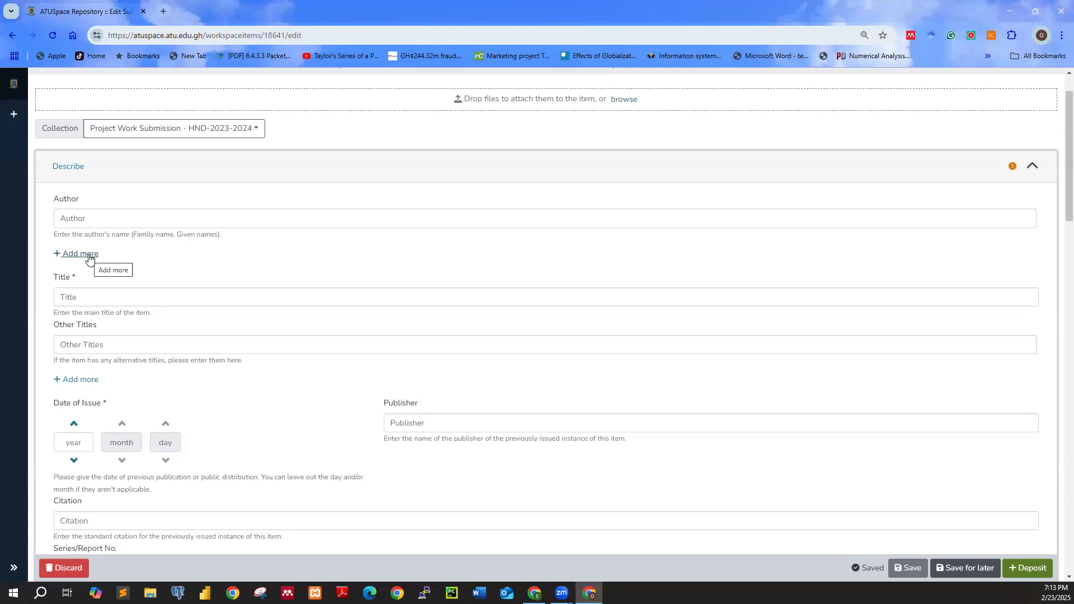
click(89, 257)
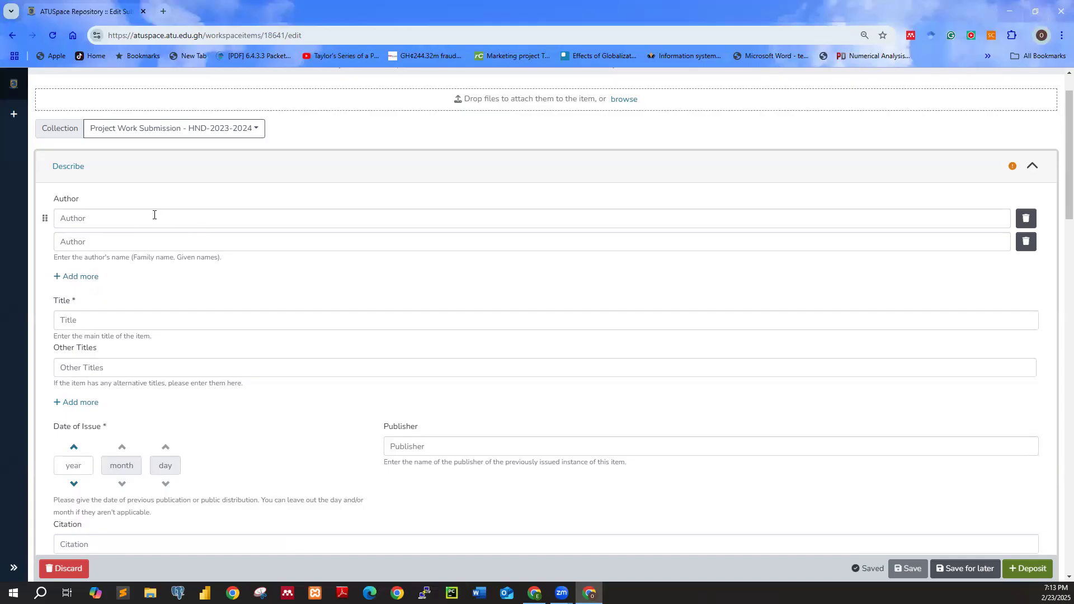
- Move past the Title and Alternative titles fields to the year of issue field
click(109, 317)
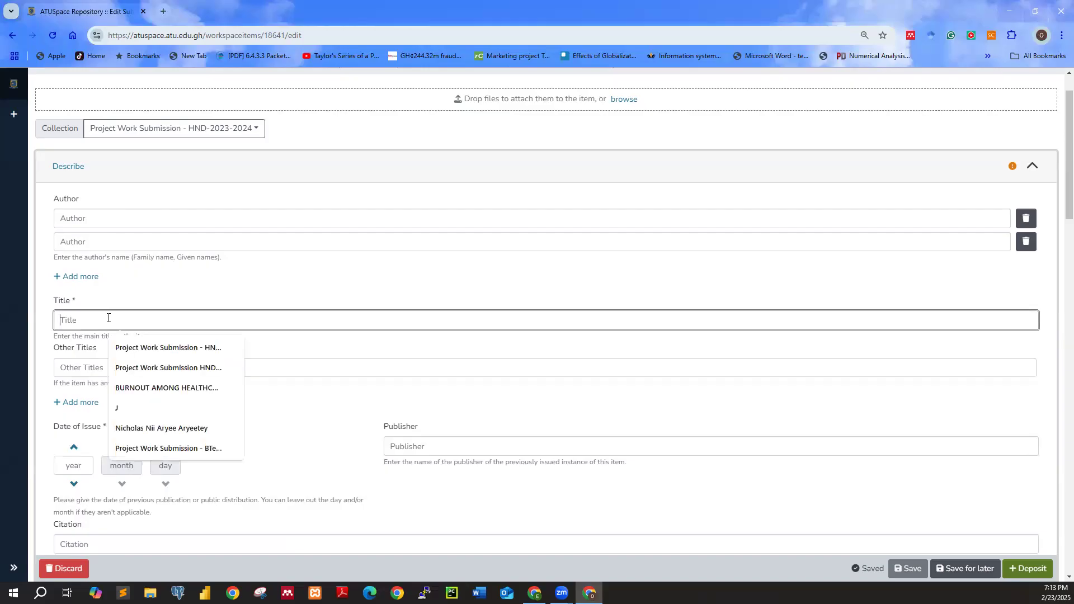
scroll(112, 315, down, 2)
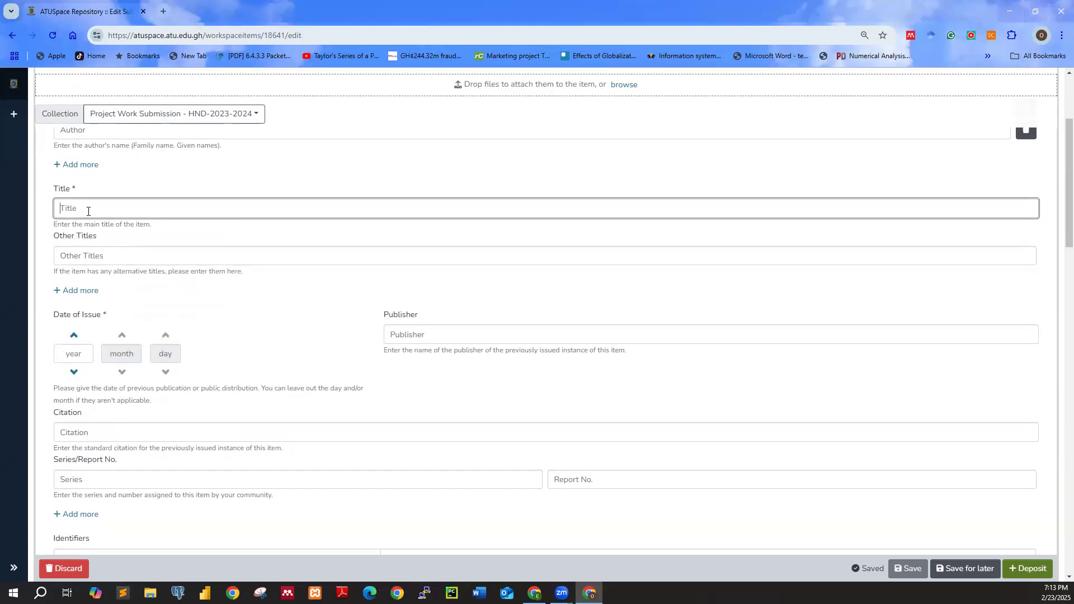
click(136, 256)
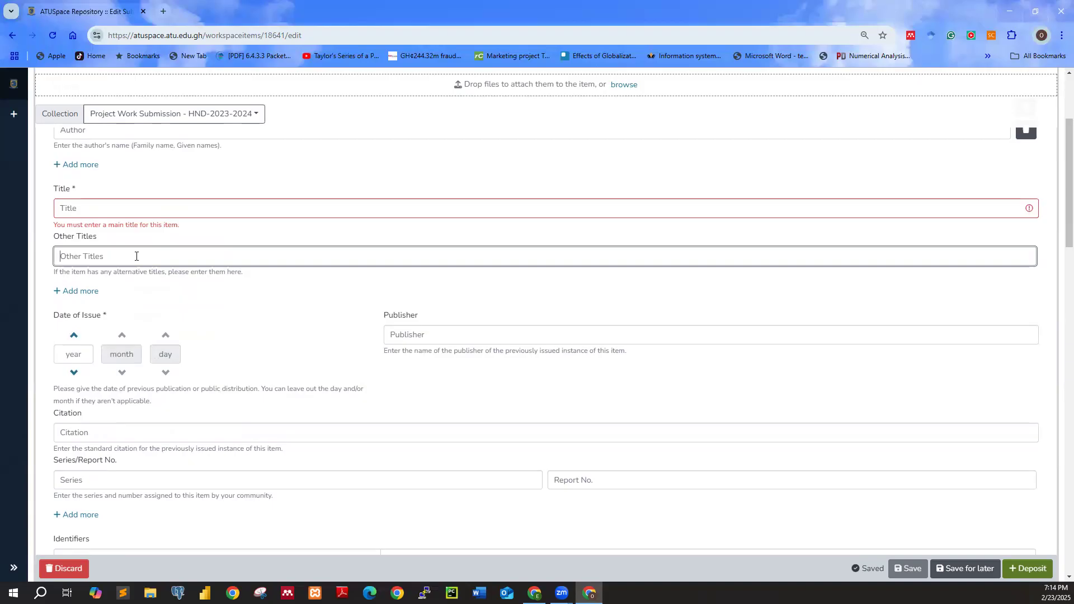
scroll(135, 256, down, 2)
click(79, 244)
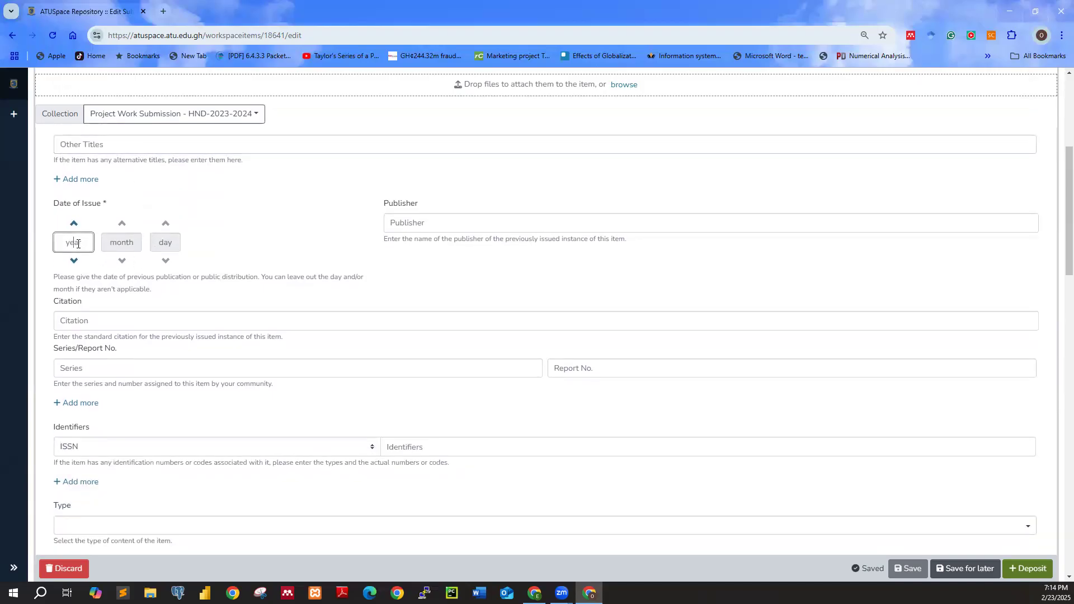
click(293, 210)
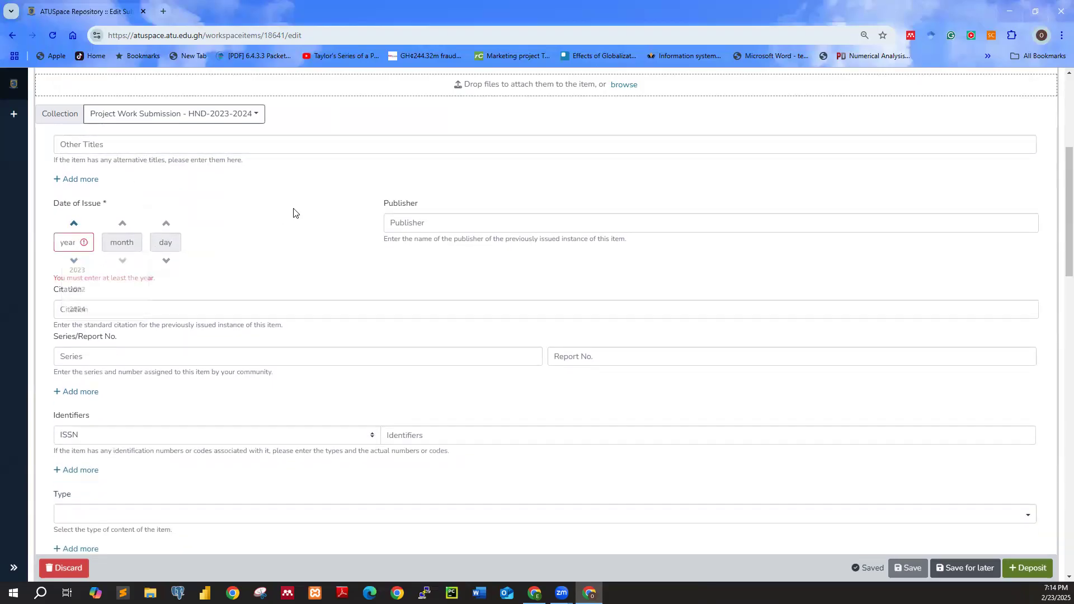
click(68, 244)
click(250, 233)
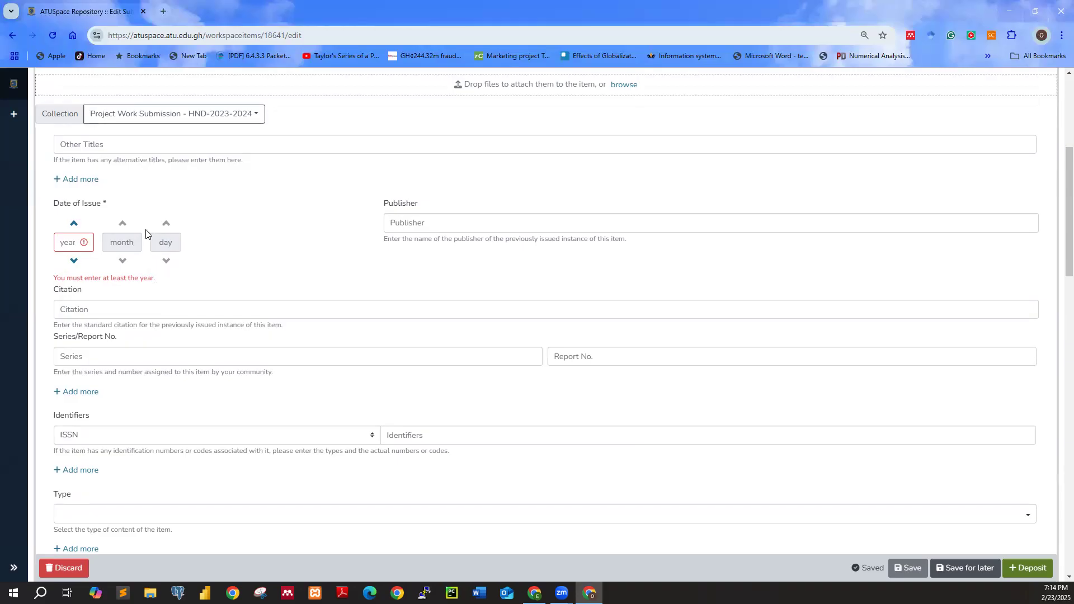
- Set the year of issue to 2025
click(71, 242)
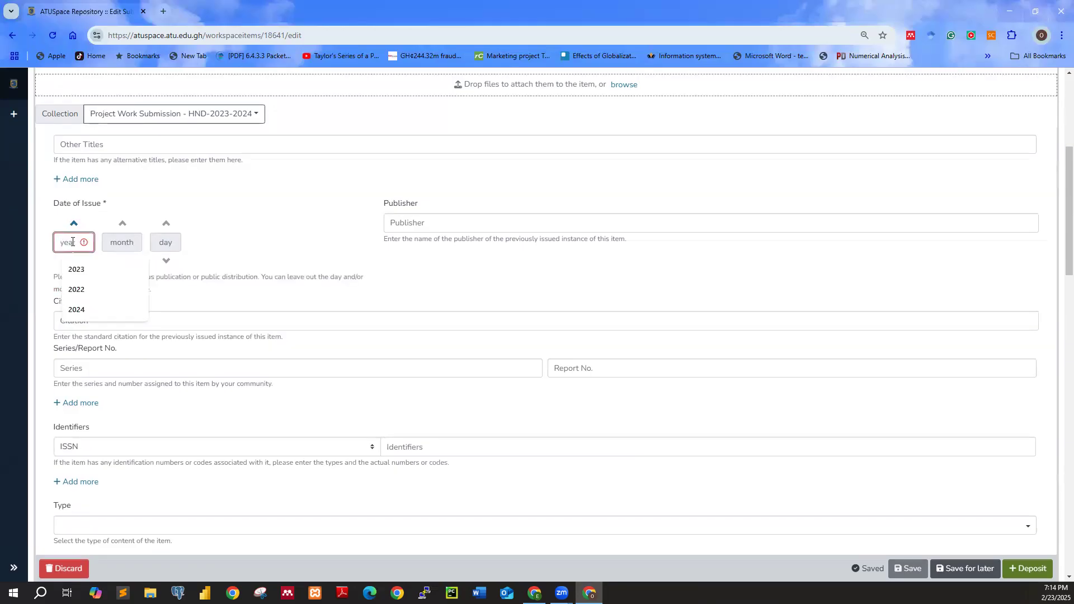
text(2025)
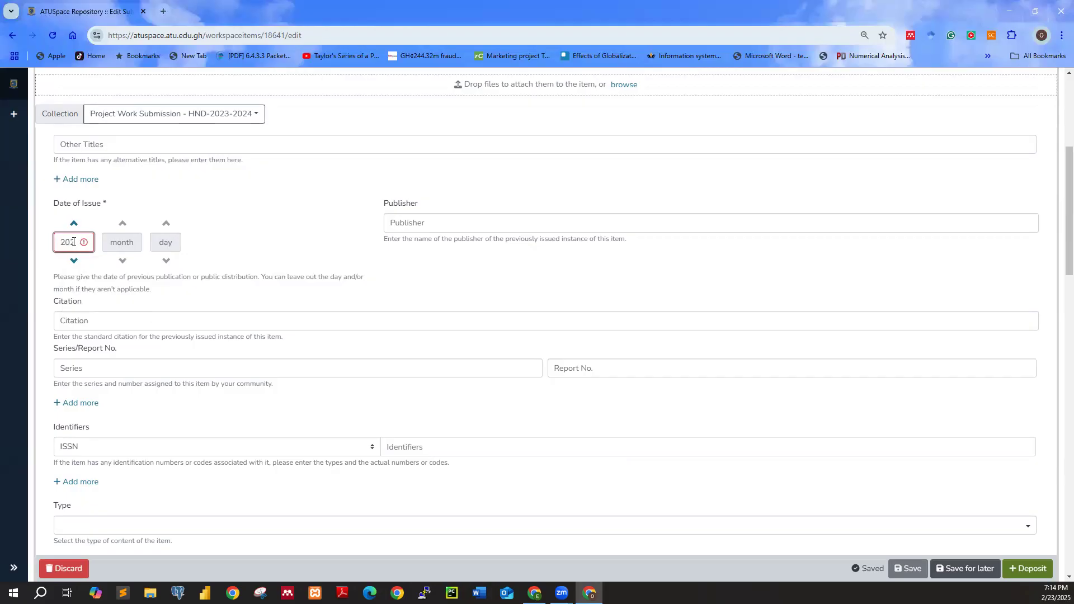
key(BackSpace)
key(BackSpace)
key(BackSpace)
key(BackSpace)
click(70, 265)
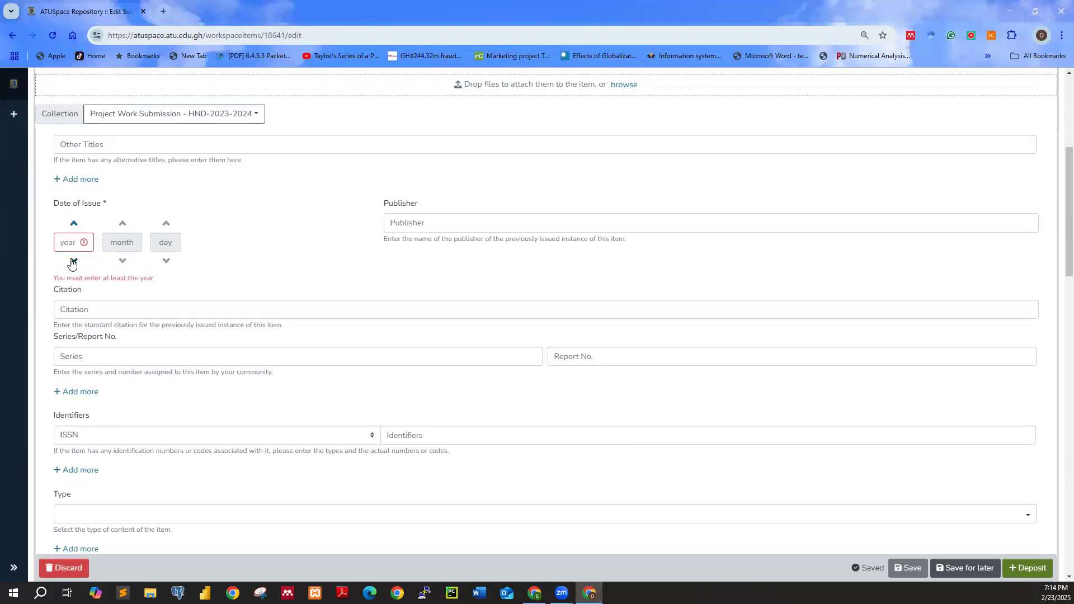
click(73, 223)
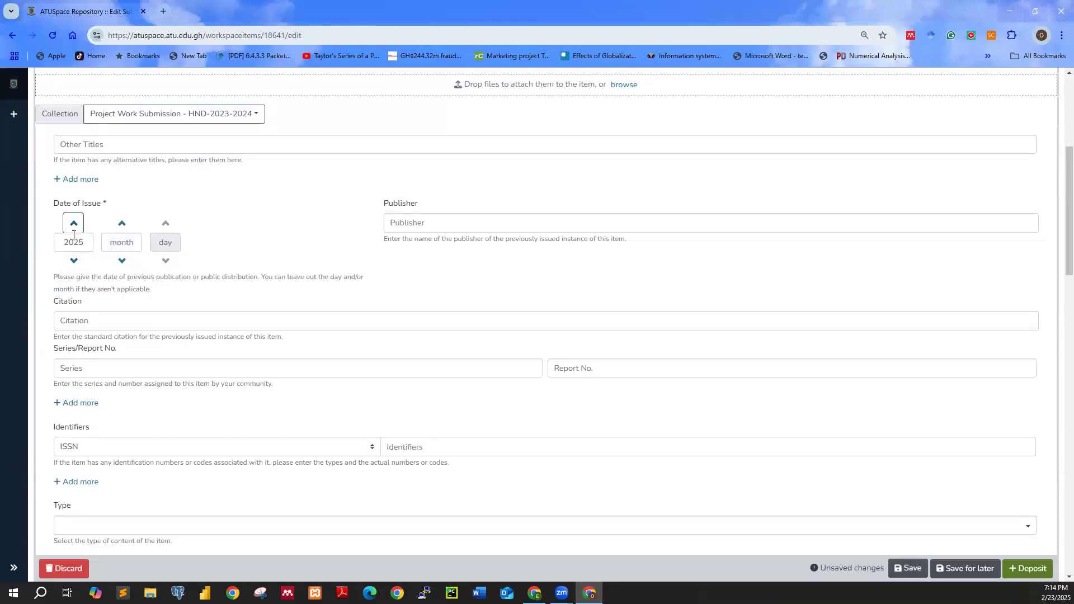
click(74, 261)
click(73, 223)
click(74, 260)
click(74, 223)
click(75, 223)
click(74, 224)
click(74, 261)
click(74, 262)
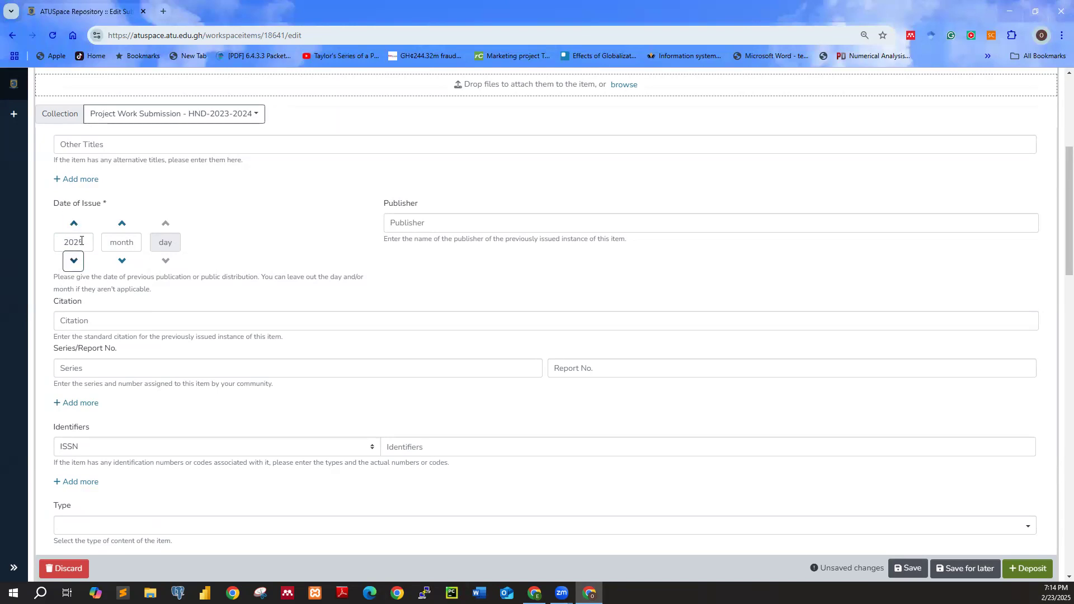
- Set the issue month to 2 and the day to 21
click(123, 245)
click(122, 224)
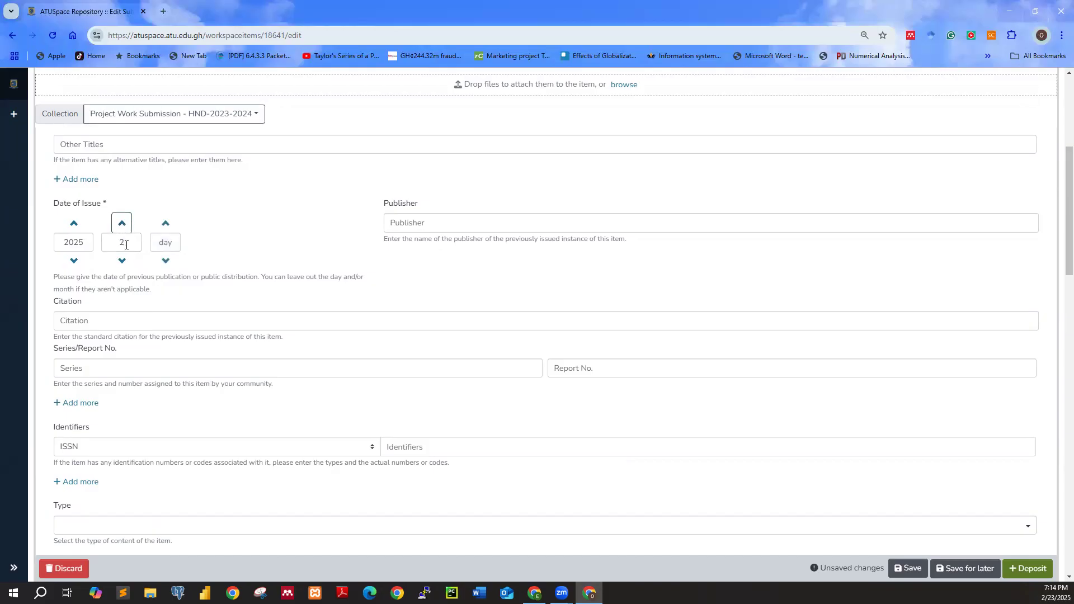
click(165, 242)
click(165, 223)
click(165, 260)
click(166, 260)
click(166, 261)
click(166, 225)
click(136, 320)
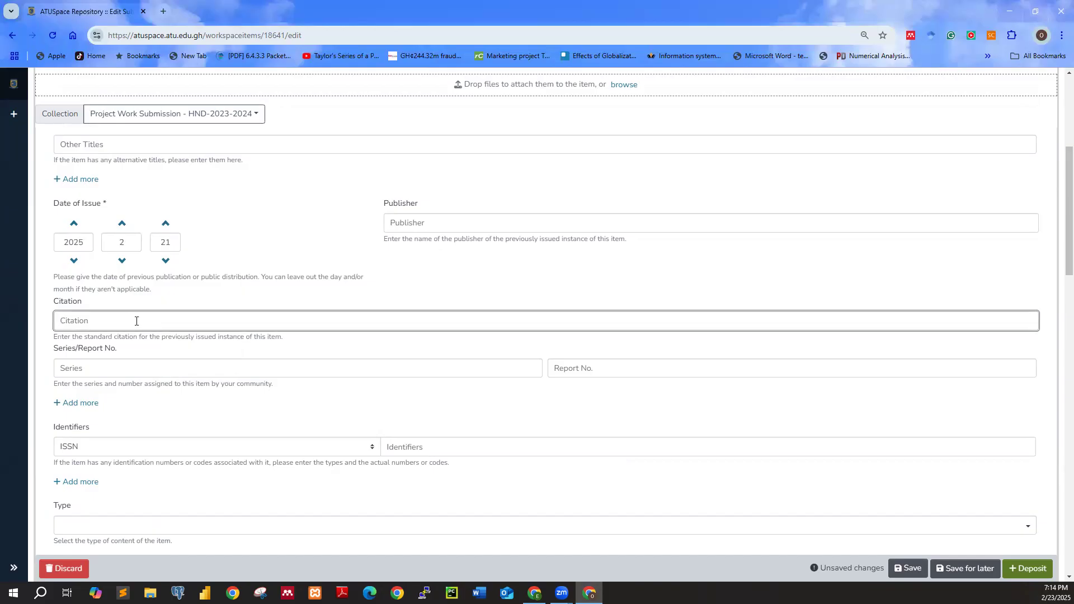
- Pass over the Series, Report number and Identifier fields, leaving the identifier type as ISSN
scroll(137, 322, down, 2)
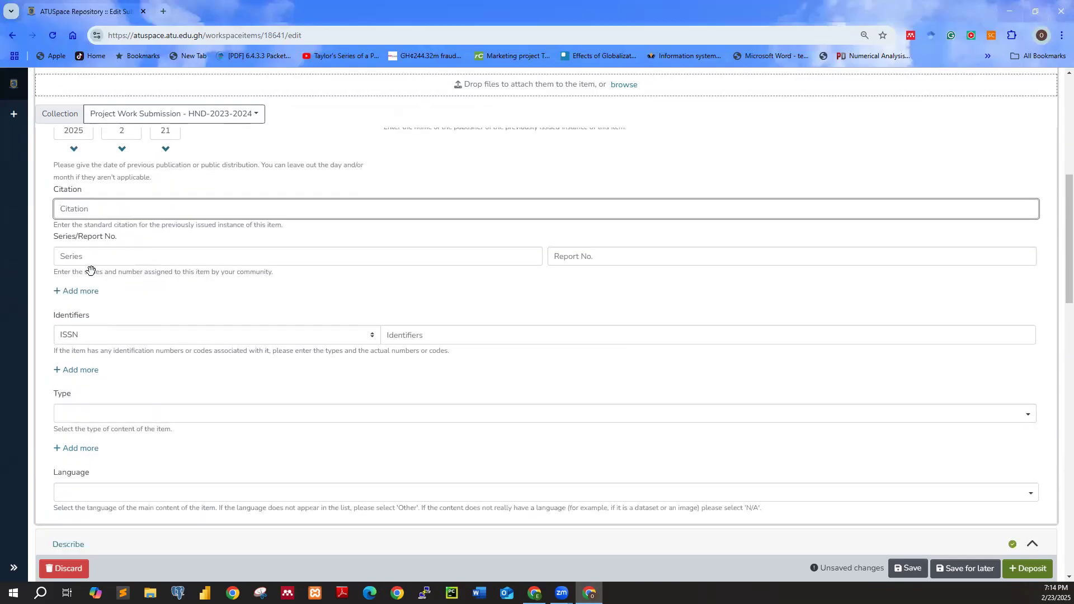
click(97, 261)
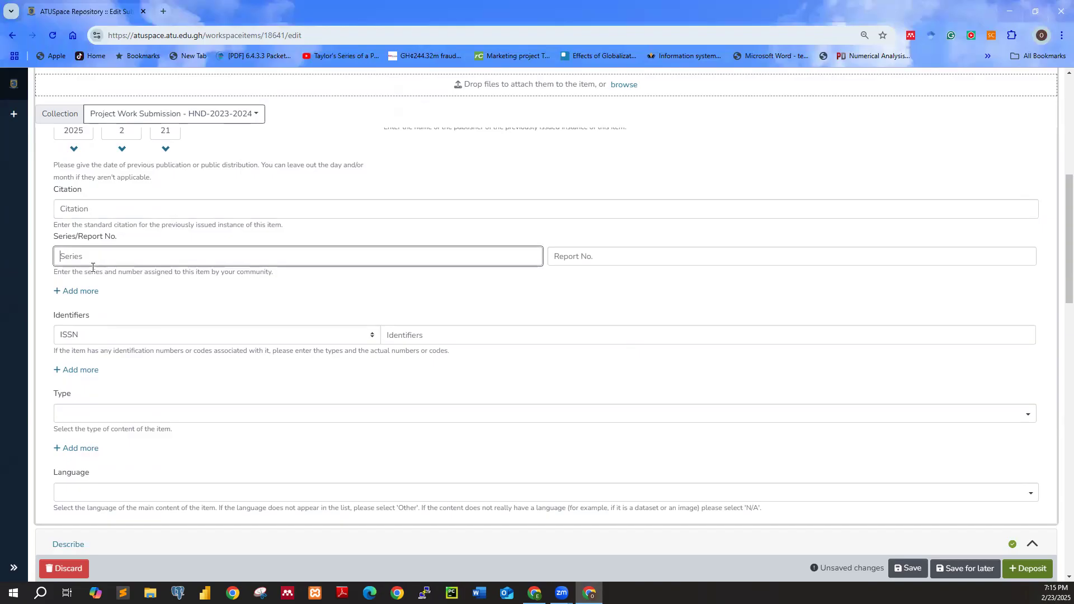
click(600, 260)
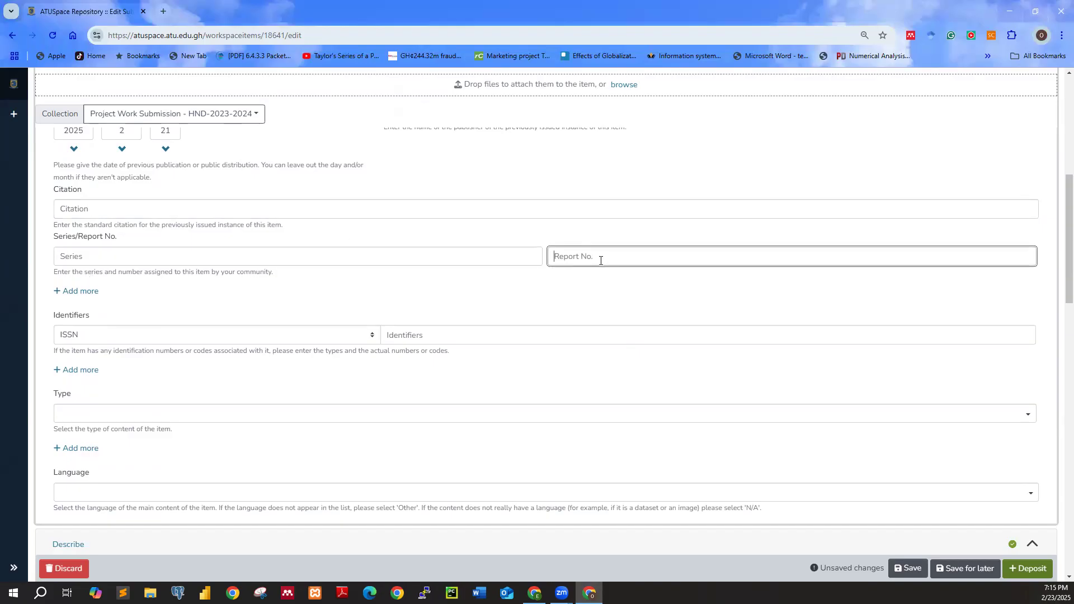
click(206, 336)
click(444, 330)
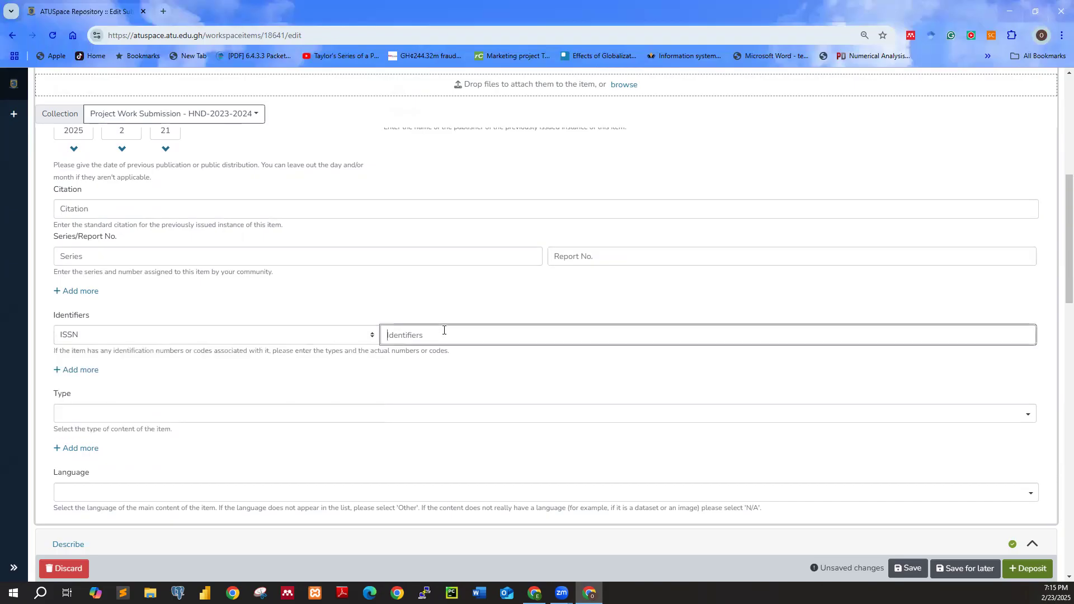
- Set the item Type to Thesis
scroll(222, 306, down, 2)
click(187, 300)
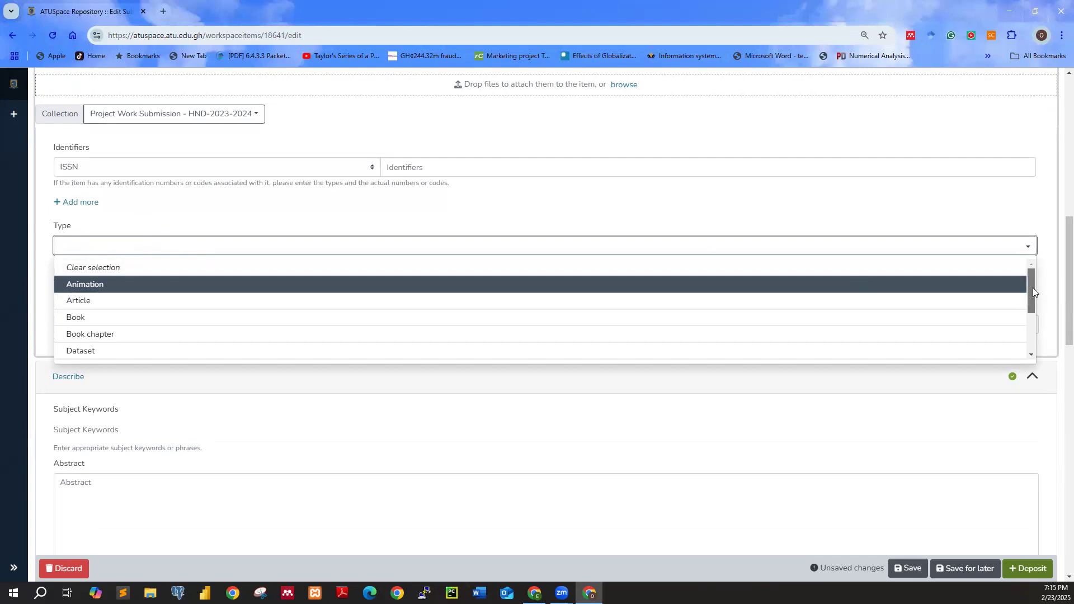
drag(1033, 288, 1033, 360)
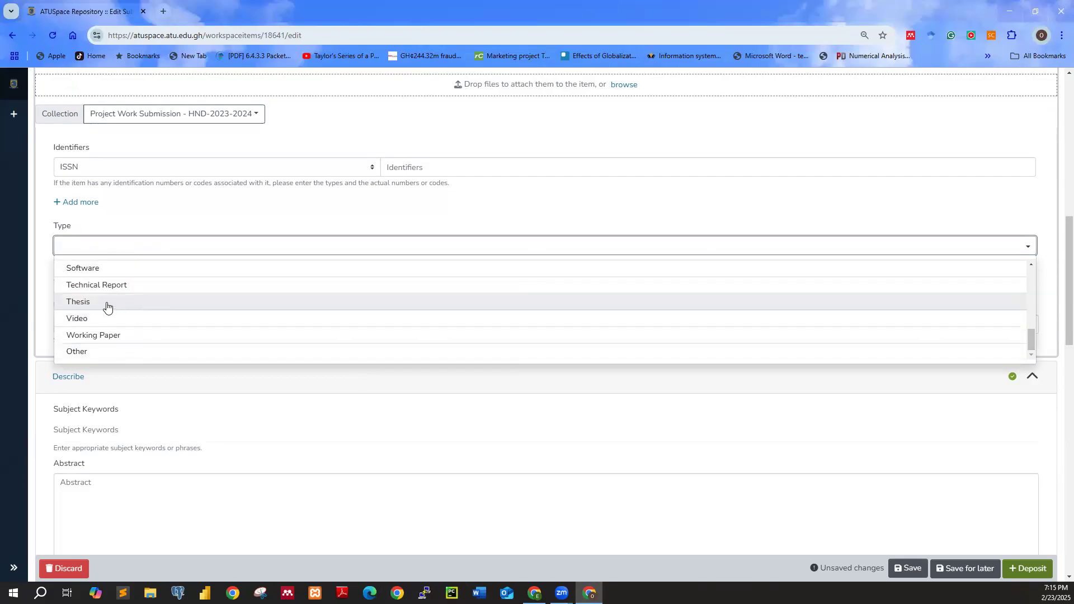
click(107, 308)
- Set the item Language to English
scroll(109, 285, down, 1)
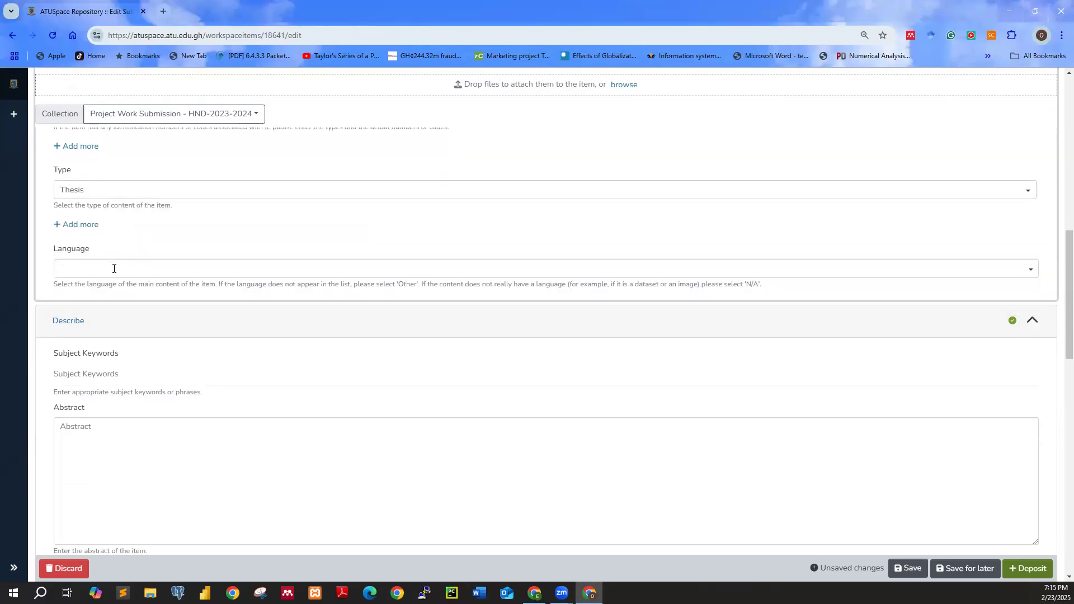
click(114, 269)
mouse_move(1034, 314)
mouse_down()
mouse_move(1032, 338)
mouse_move(1036, 325)
mouse_up()
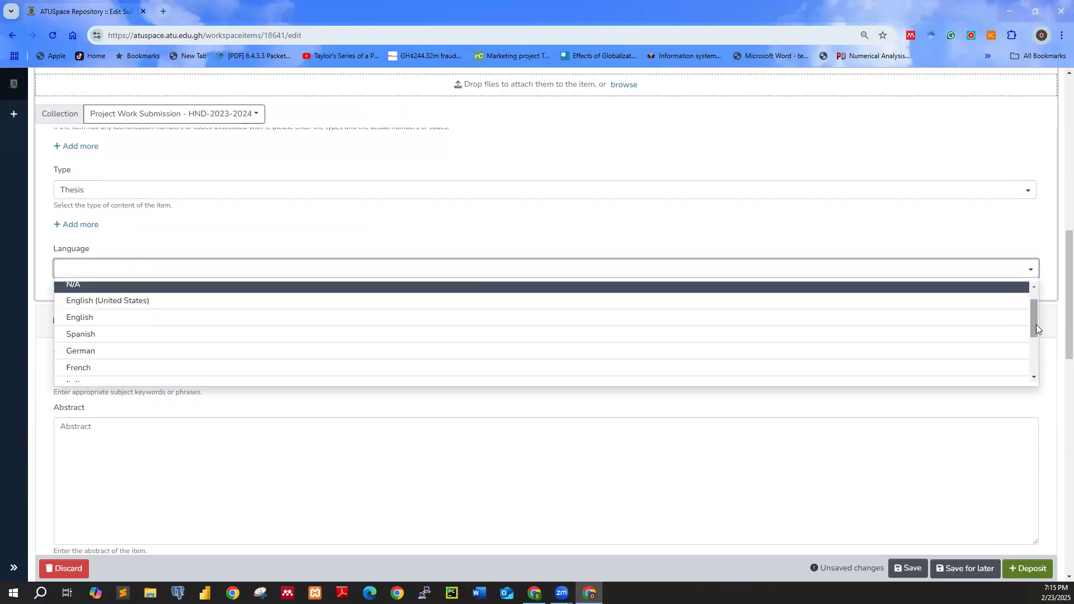
click(101, 319)
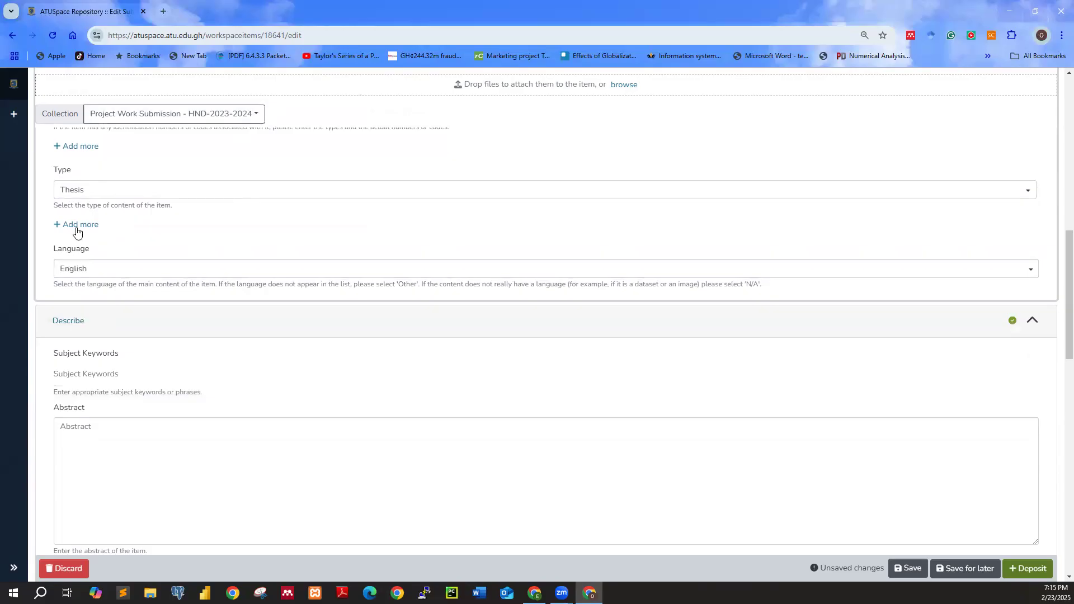
click(110, 273)
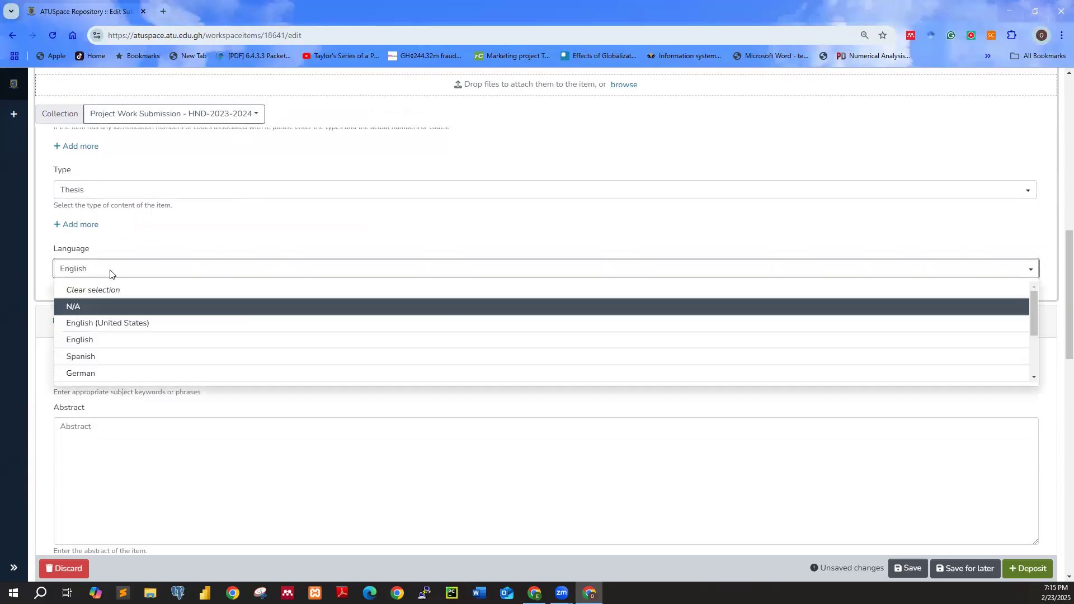
scroll(347, 215, down, 3)
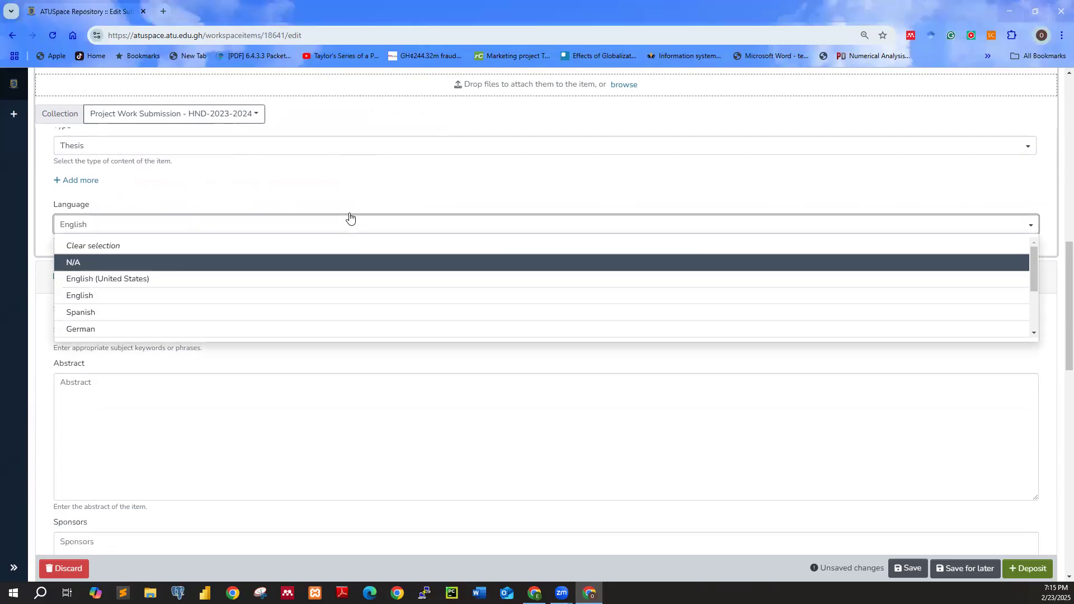
click(332, 309)
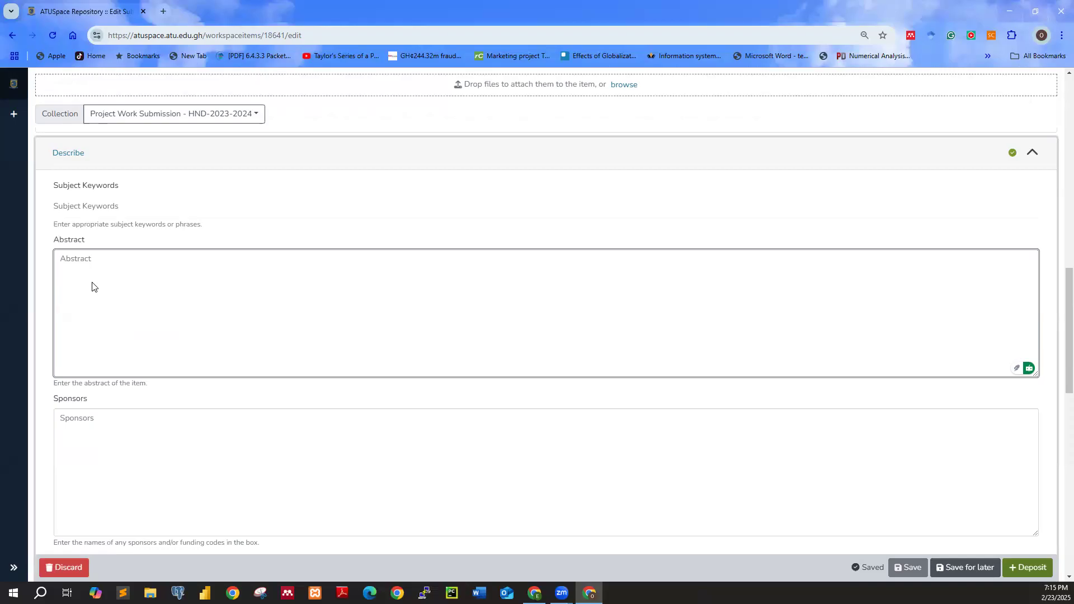
scroll(108, 283, down, 2)
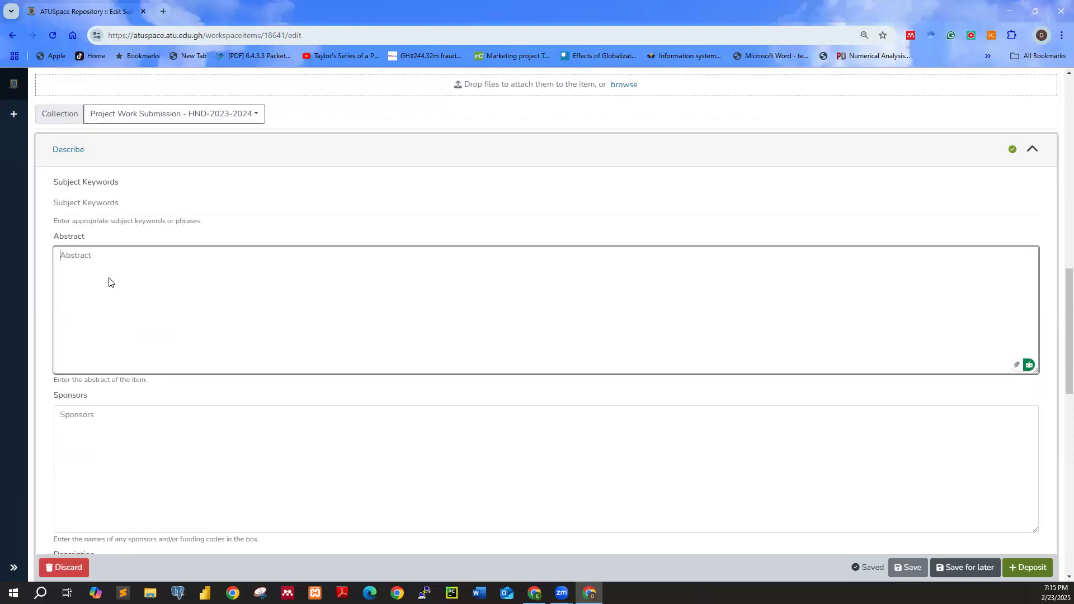
click(97, 307)
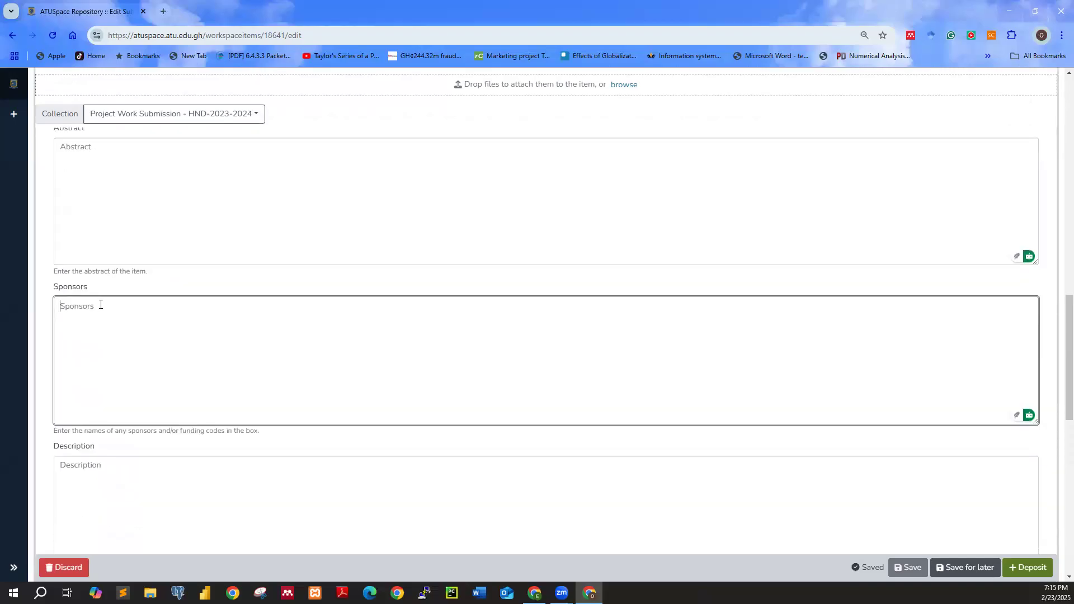
scroll(101, 280, down, 5)
click(96, 194)
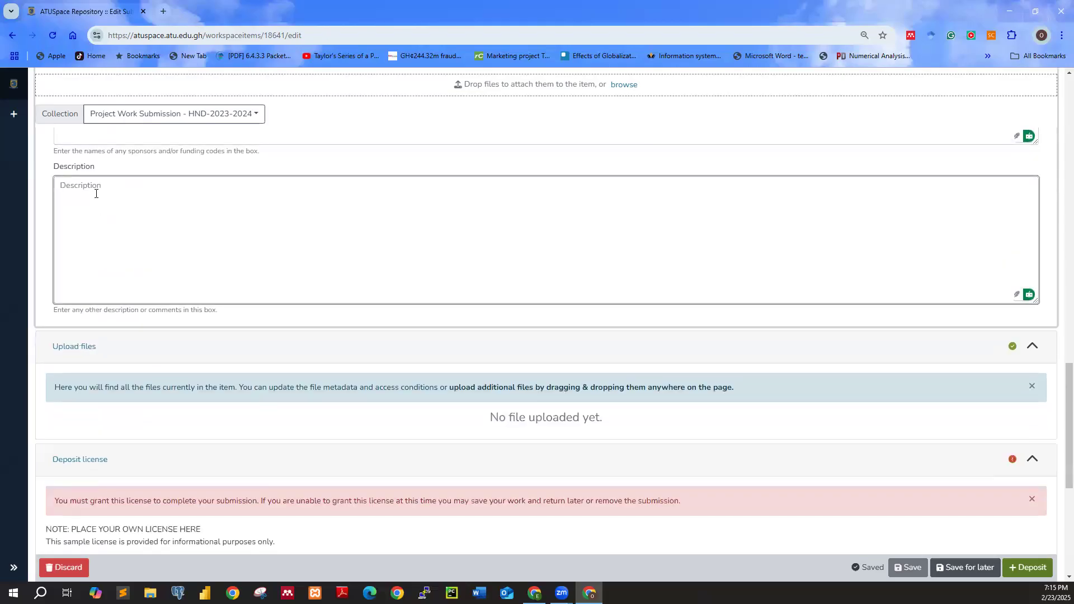
scroll(96, 193, down, 3)
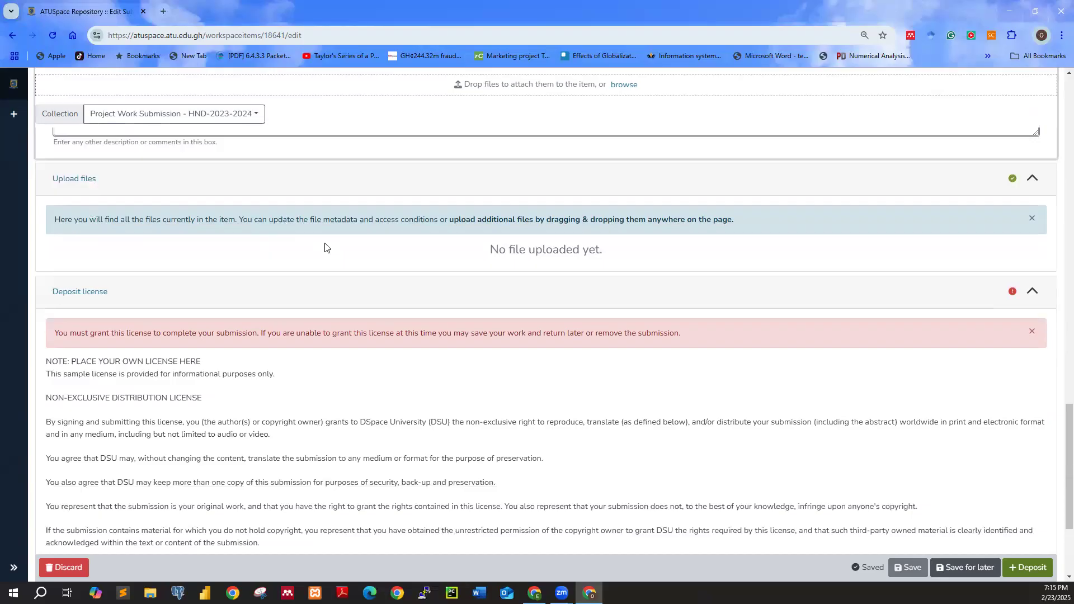
scroll(342, 254, up, 7)
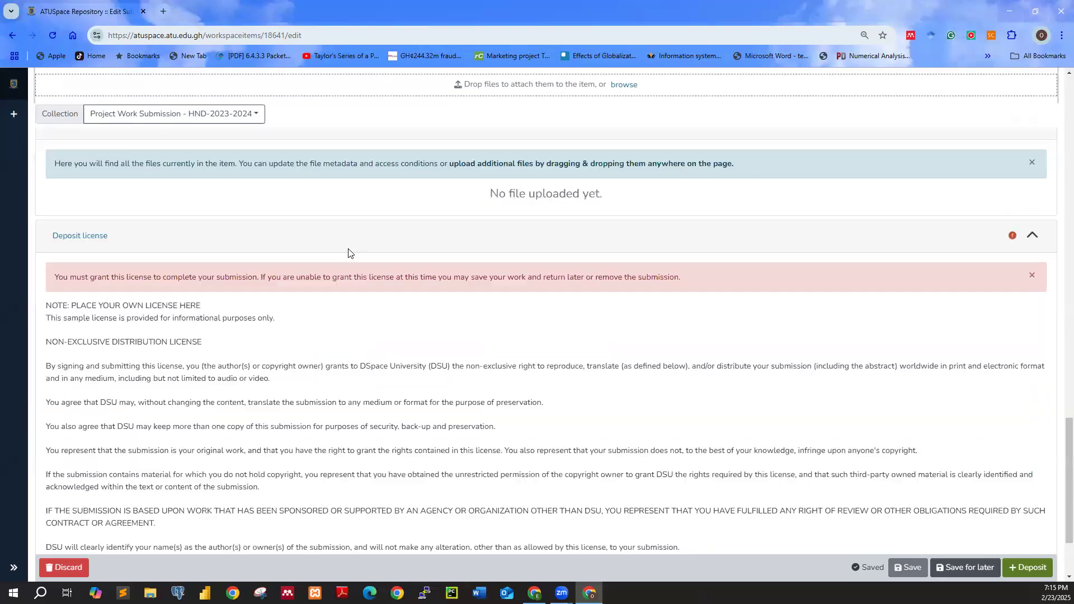
scroll(349, 242, up, 15)
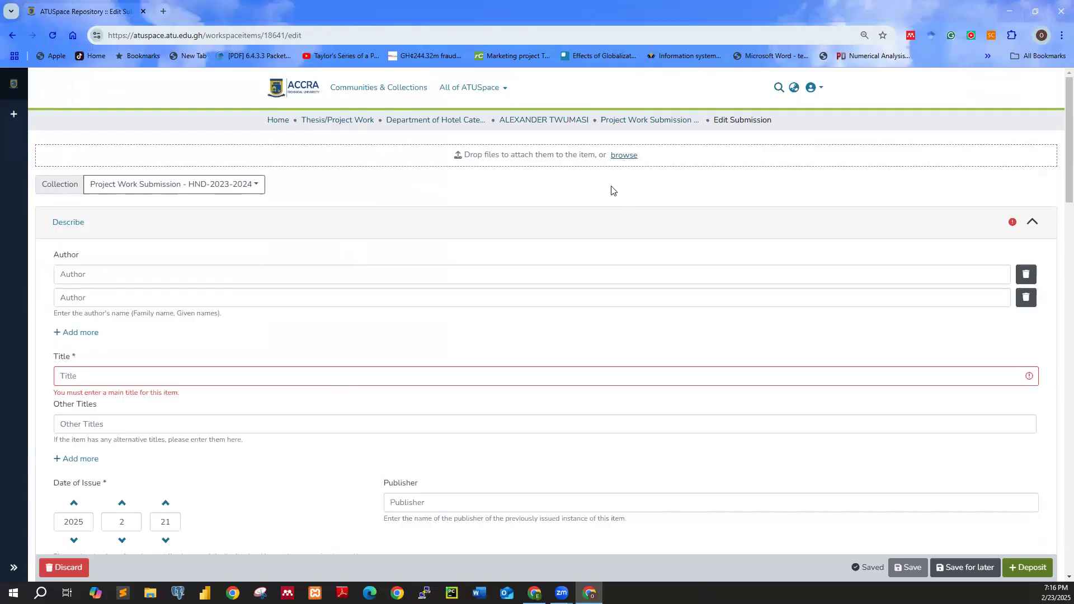
- Tick 'I confirm the license above' in the Deposit license section
scroll(551, 362, down, 1)
scroll(551, 362, down, 20)
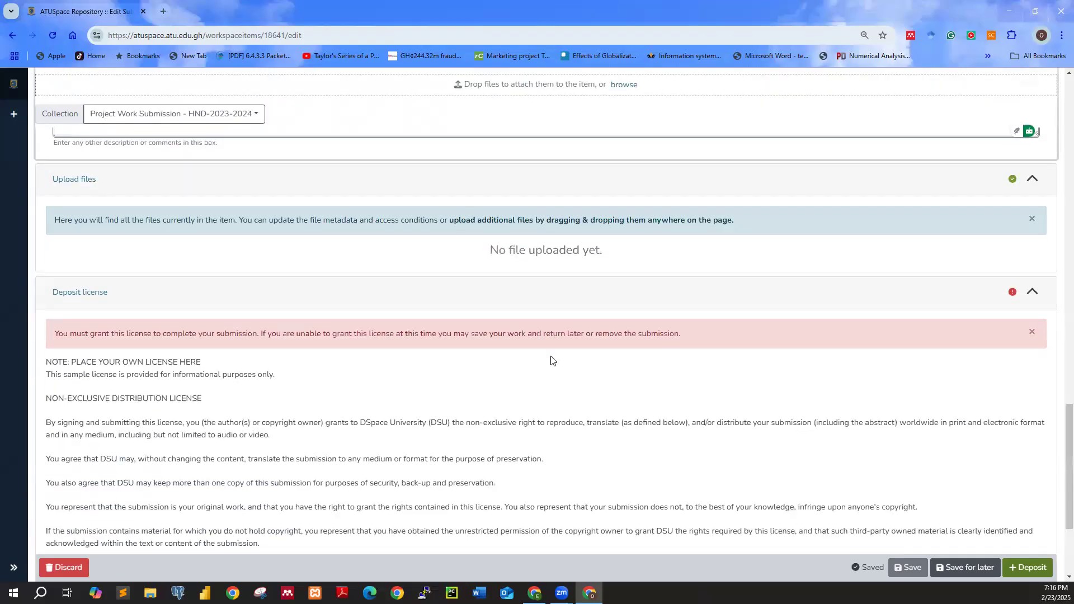
scroll(551, 293, down, 3)
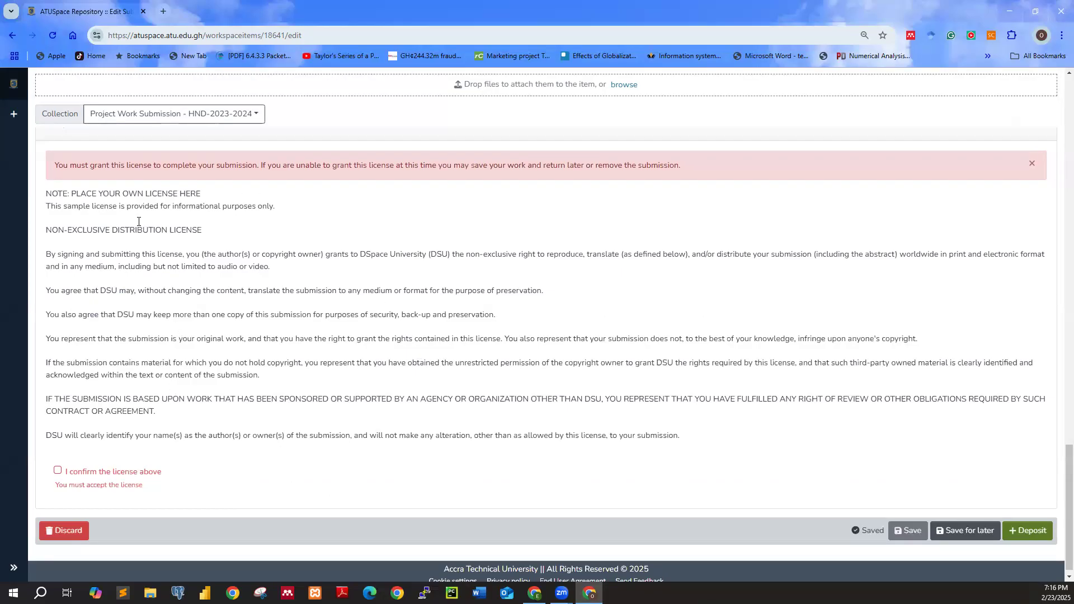
click(58, 473)
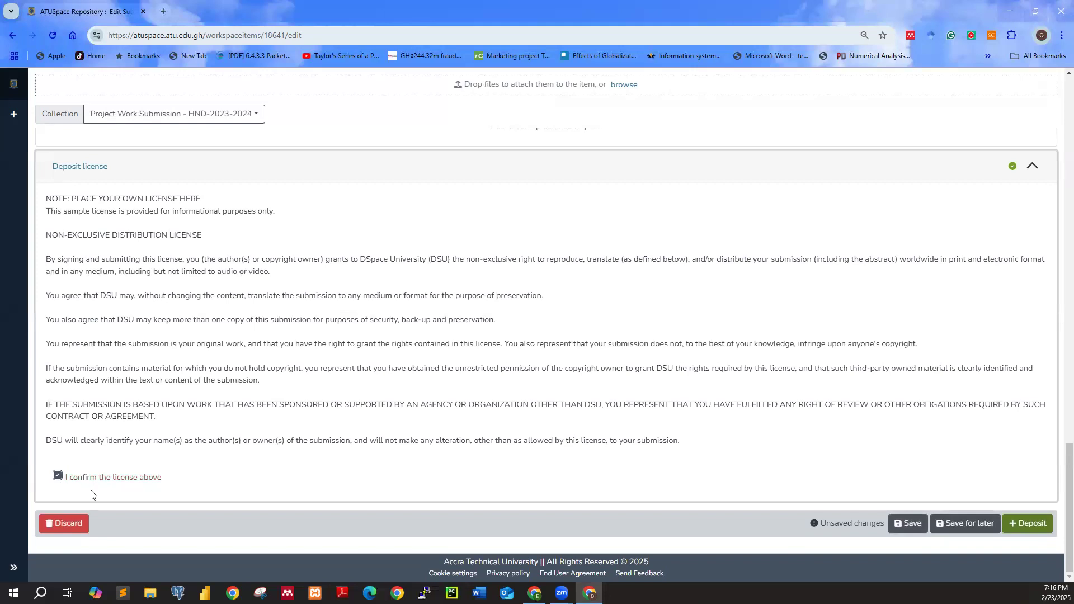